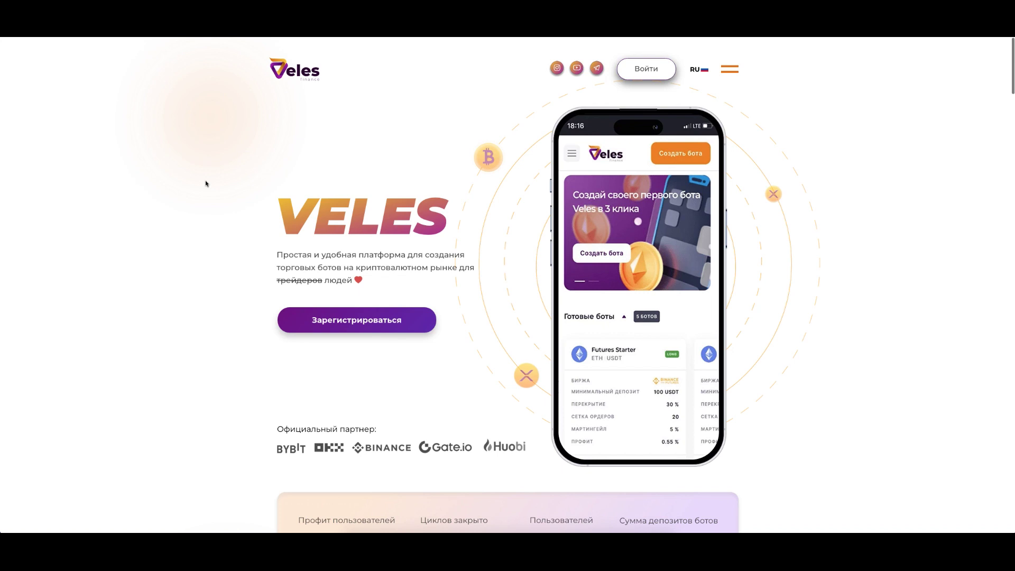
- Show the account's profit summary for the "3 месяца" period
scroll(201, 188, down, 1)
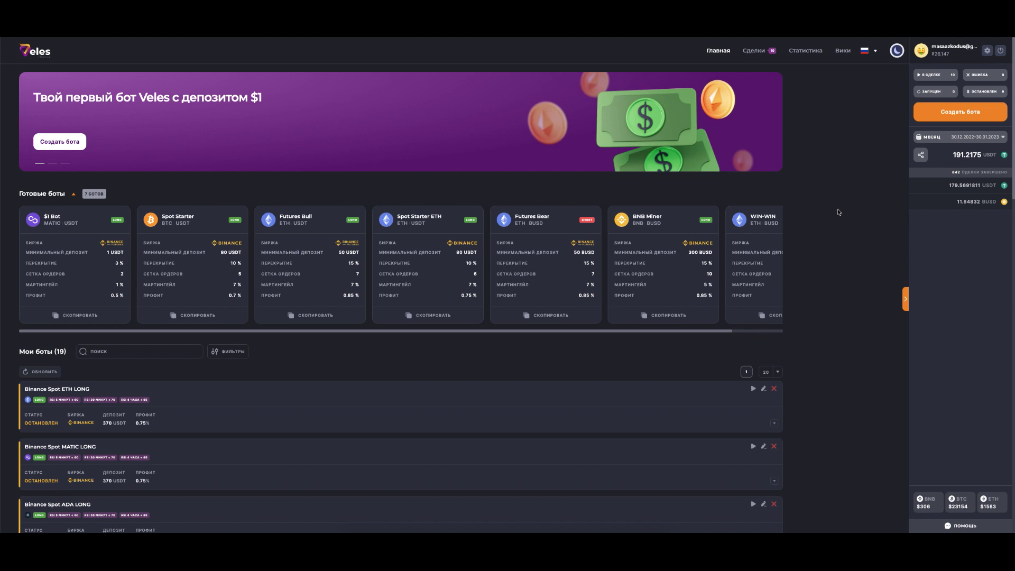
click(943, 137)
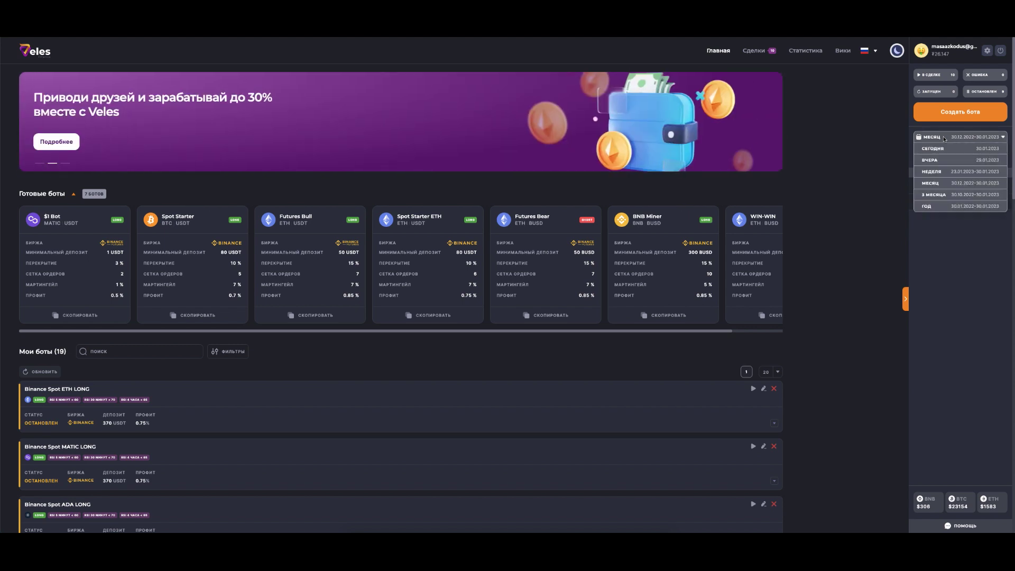
click(946, 195)
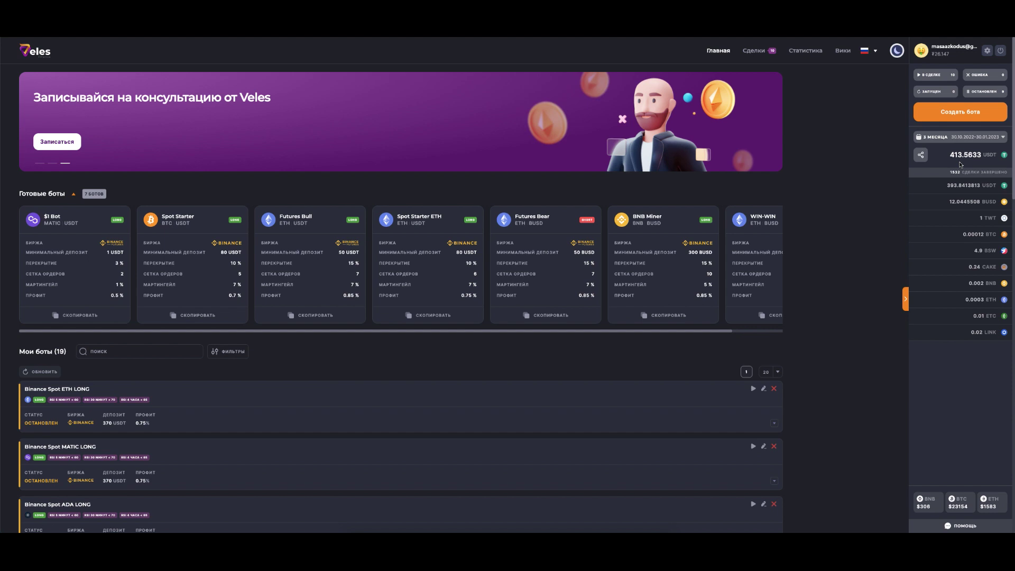
- Look through the "Мои боты" list, examining each spot and futures bot's status, exchange, deposit, leverage and profit target
scroll(846, 168, down, 2)
scroll(846, 167, down, 3)
scroll(144, 163, down, 2)
scroll(144, 163, down, 3)
scroll(145, 164, down, 5)
scroll(144, 162, down, 1)
scroll(215, 176, down, 1)
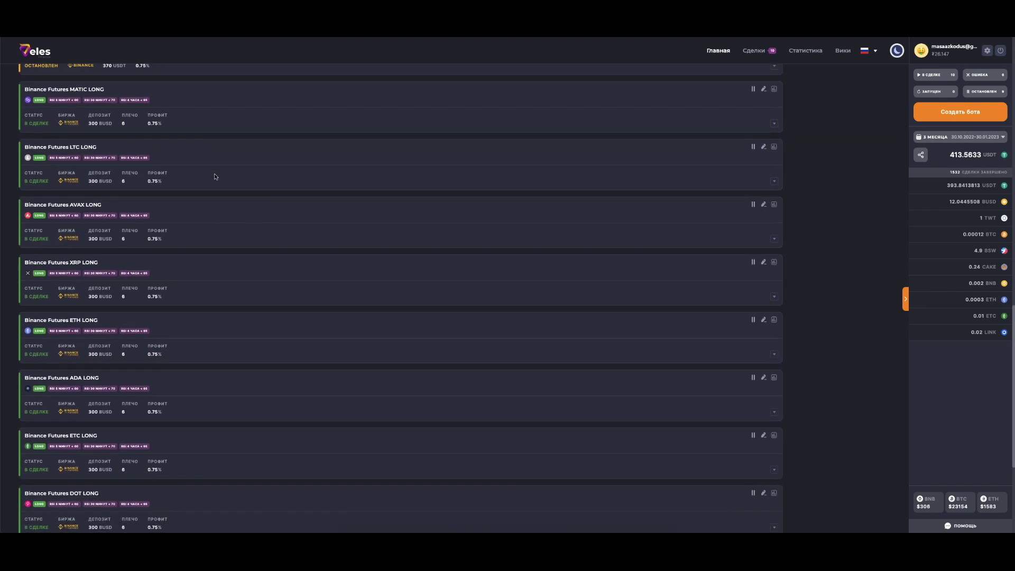
scroll(217, 176, down, 4)
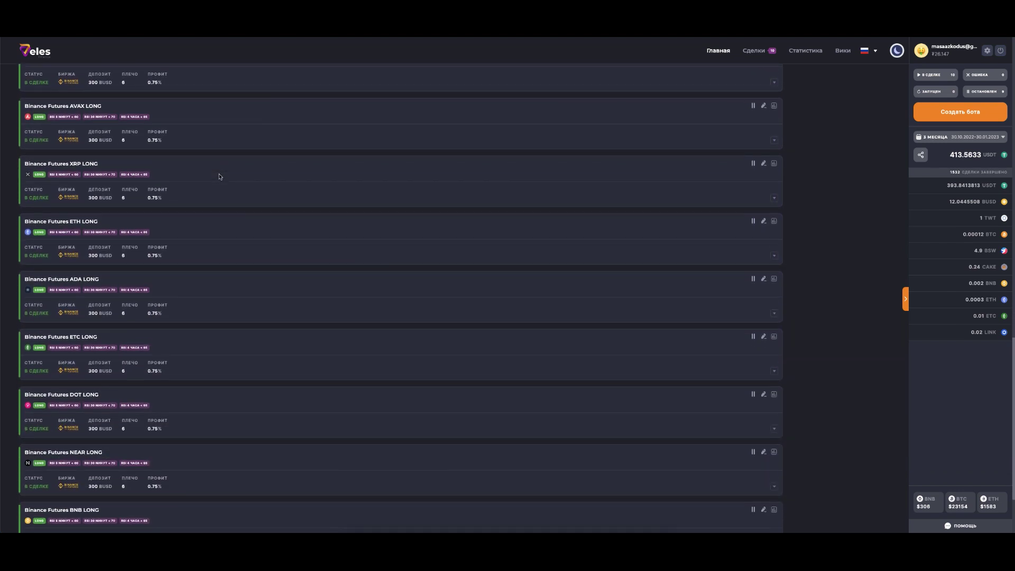
scroll(220, 177, up, 5)
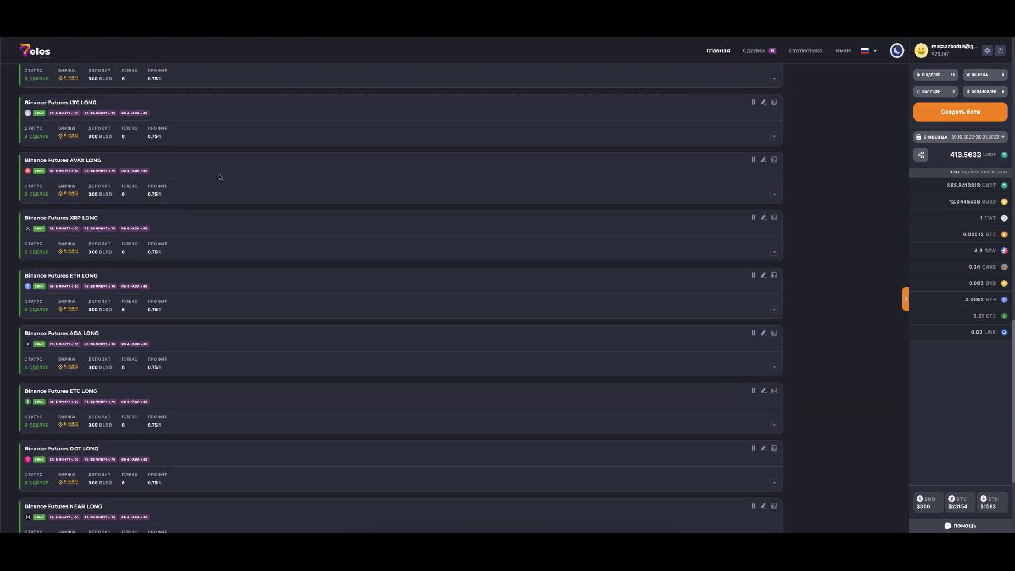
scroll(220, 178, down, 1)
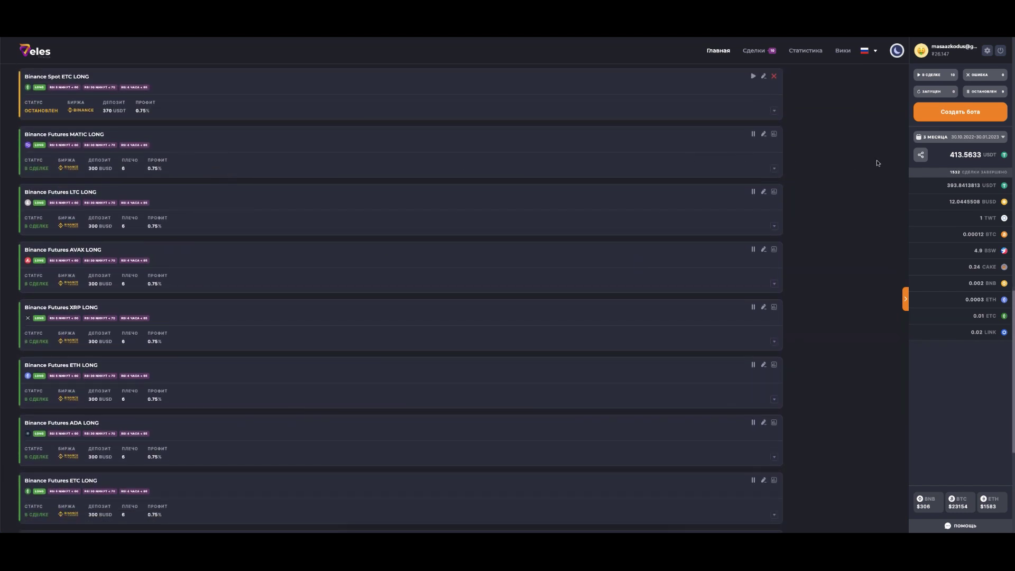
- Switch the profit summary back to the "Месяц" period
click(934, 138)
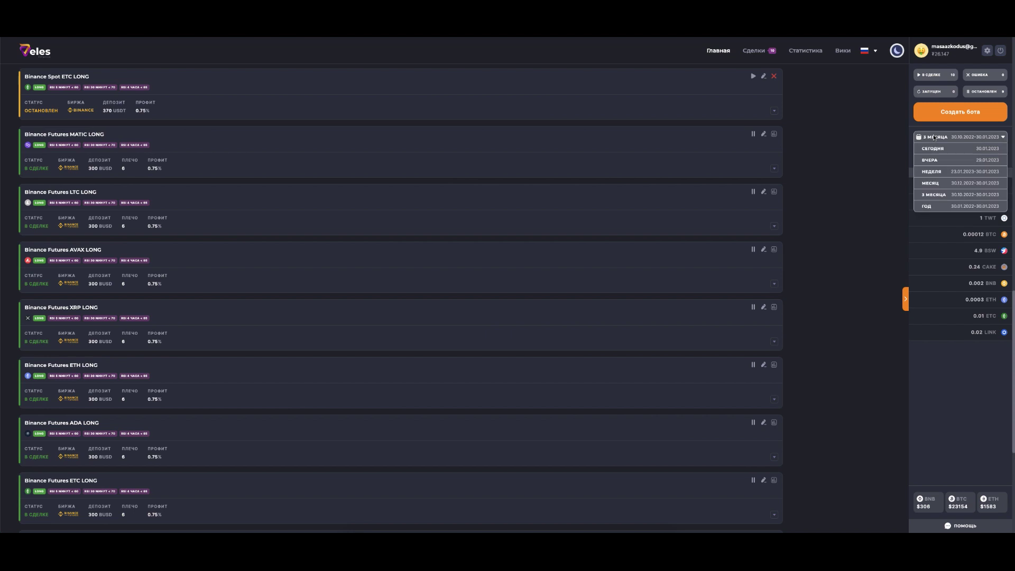
click(936, 184)
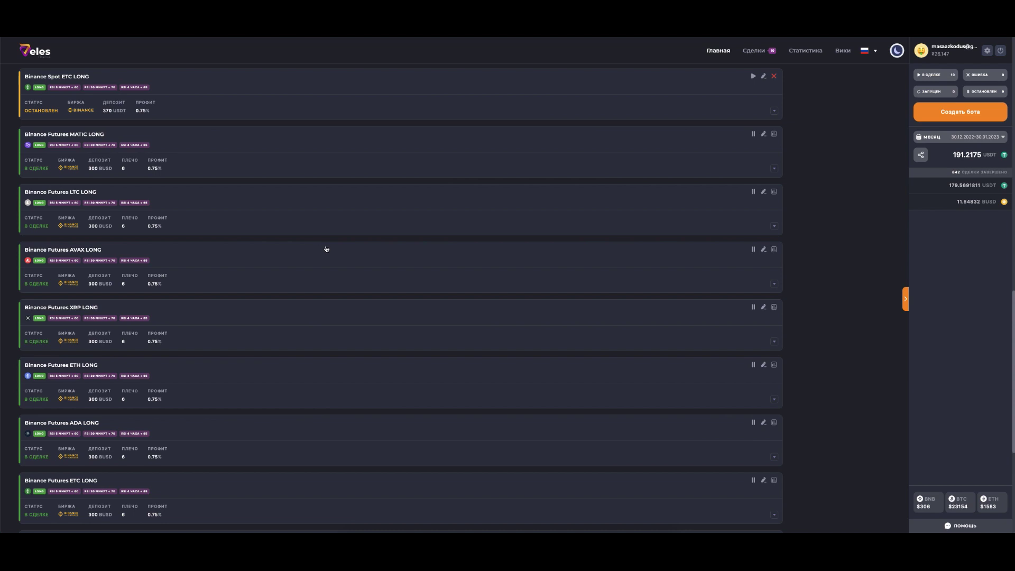
- Open the Binance Futures MATIC LONG bot for editing and review its exchange, trading pair, deposit, leverage and trading mode
click(775, 169)
click(732, 150)
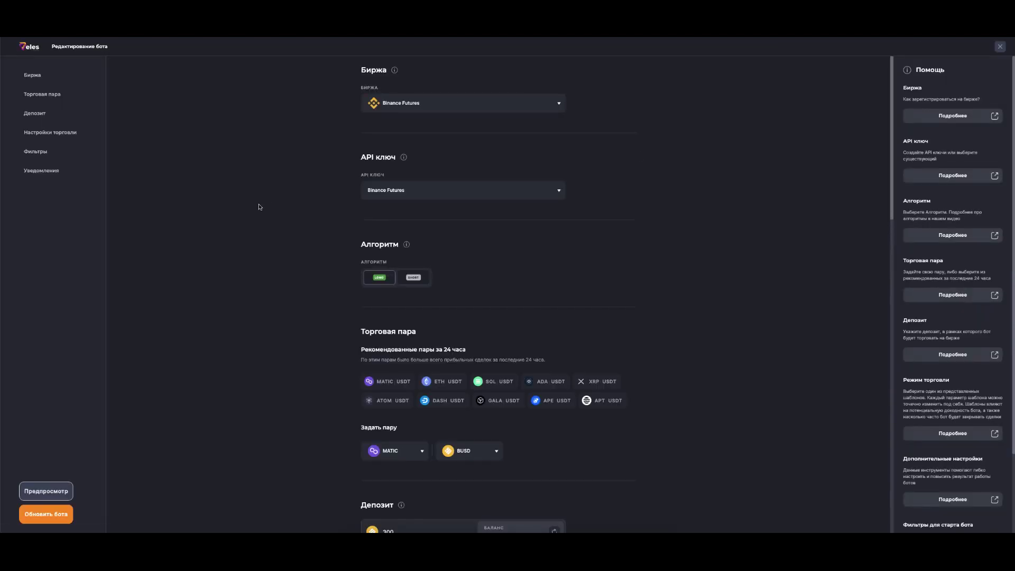
scroll(259, 207, down, 6)
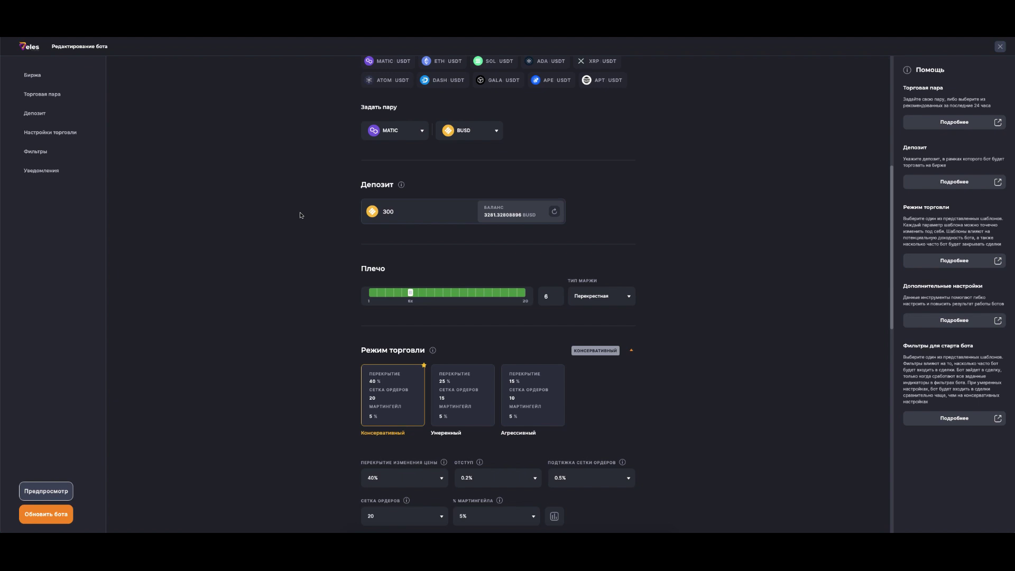
scroll(267, 218, down, 1)
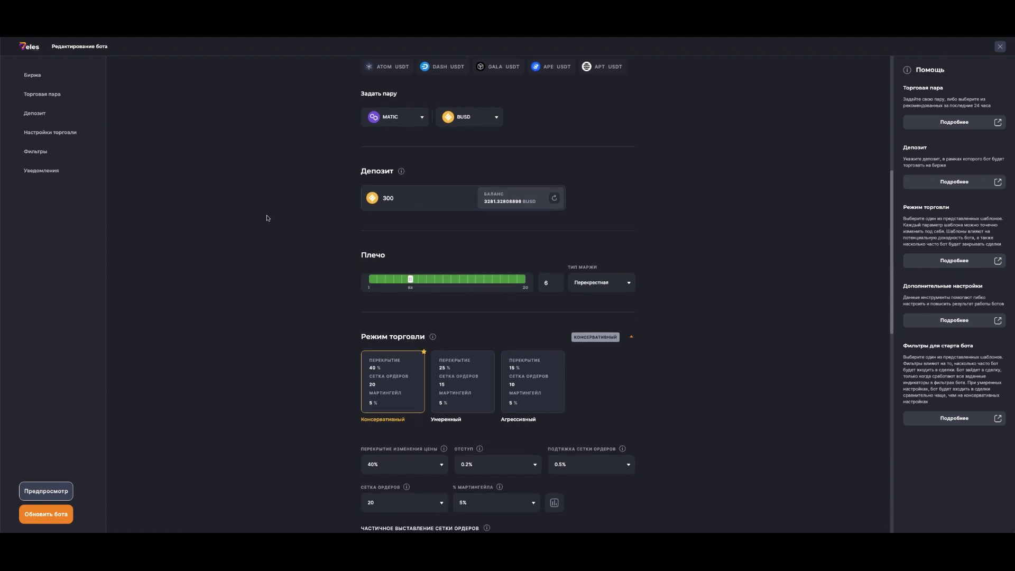
scroll(267, 218, down, 1)
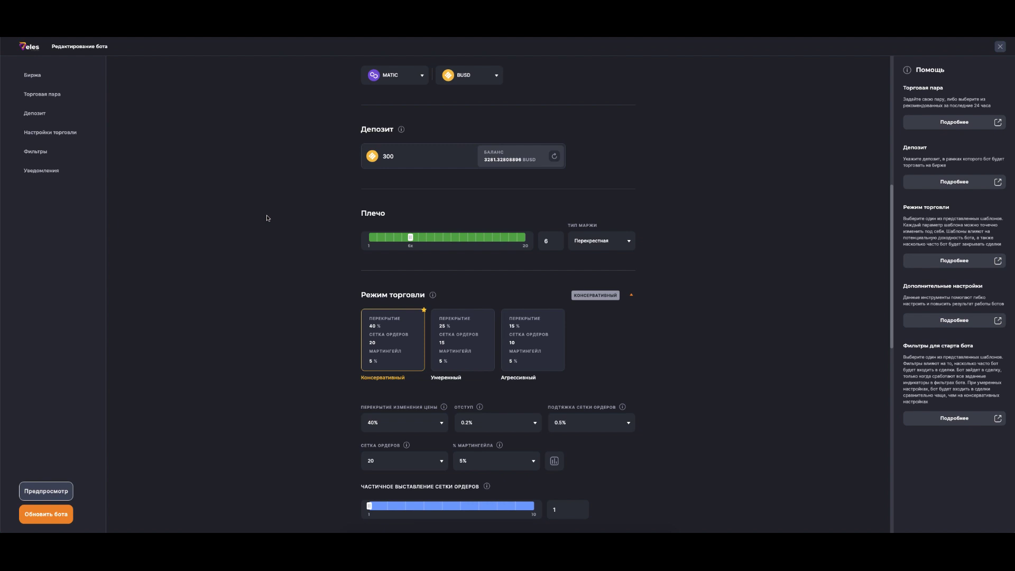
scroll(267, 218, down, 1)
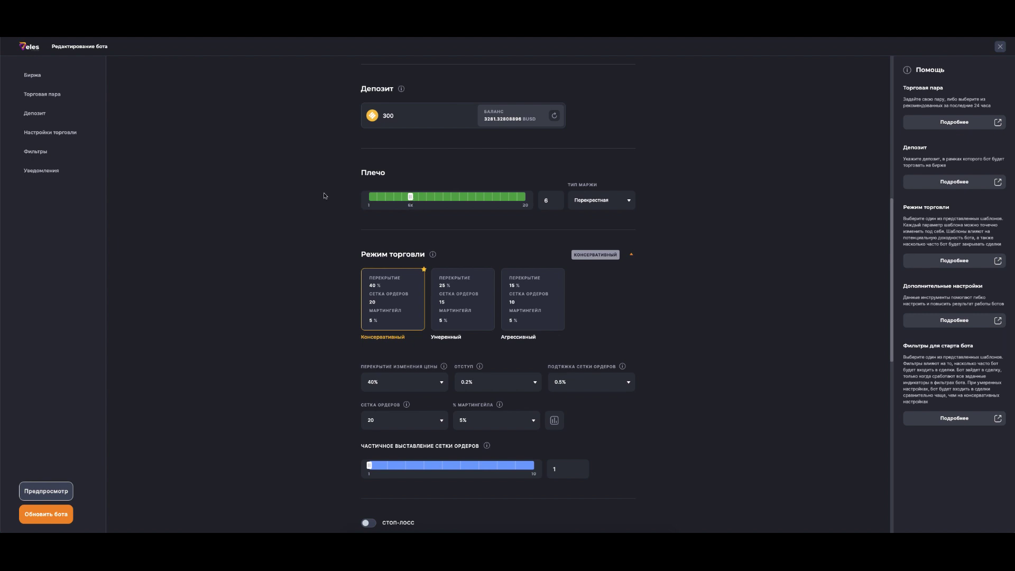
click(417, 198)
key(Left)
scroll(296, 197, down, 3)
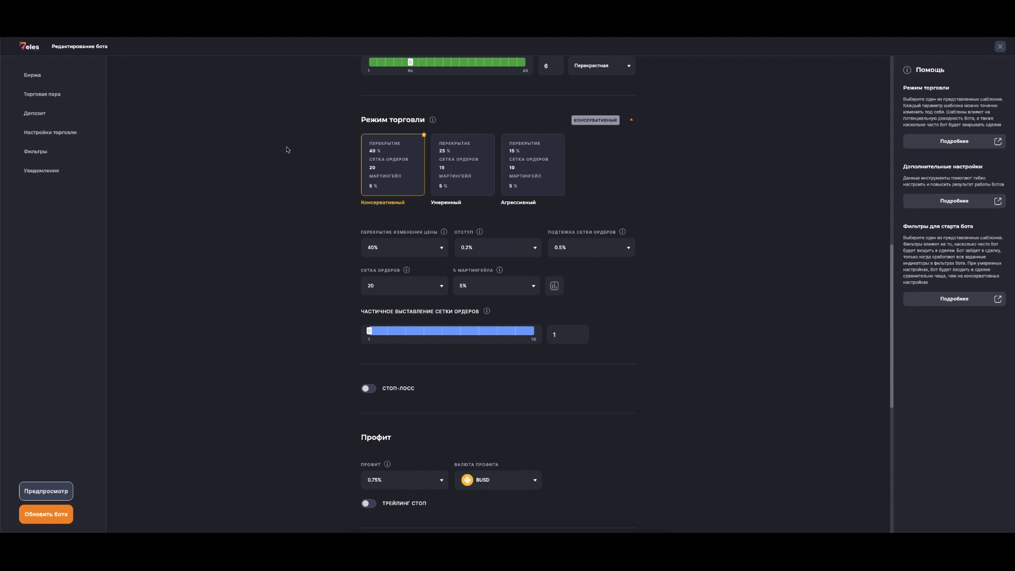
scroll(287, 150, down, 1)
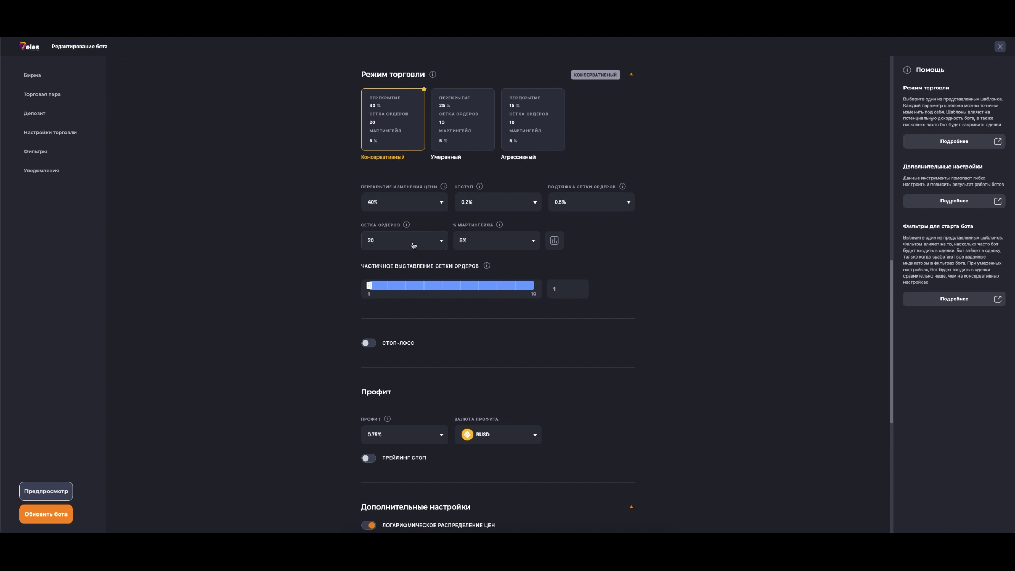
- View the bot's order grid on the MATICBUSD chart over several months of price history, and close the chart
click(554, 242)
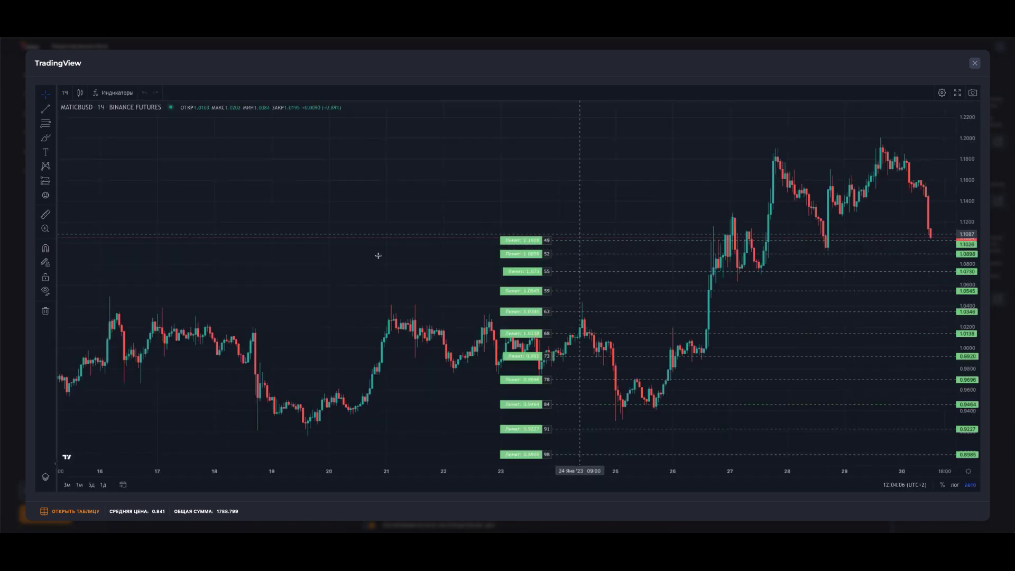
scroll(403, 256, down, 8)
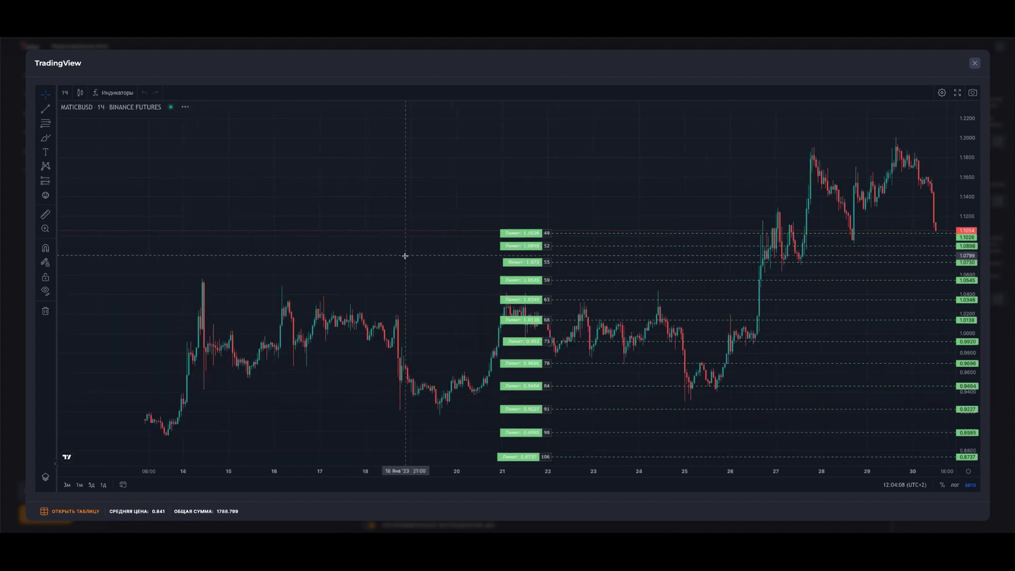
scroll(405, 255, down, 10)
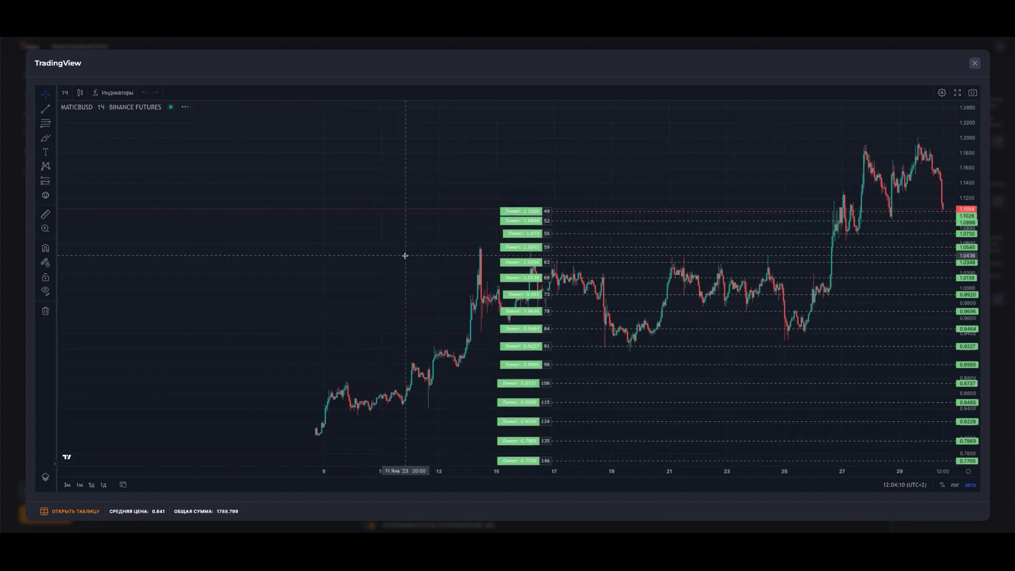
scroll(405, 255, down, 10)
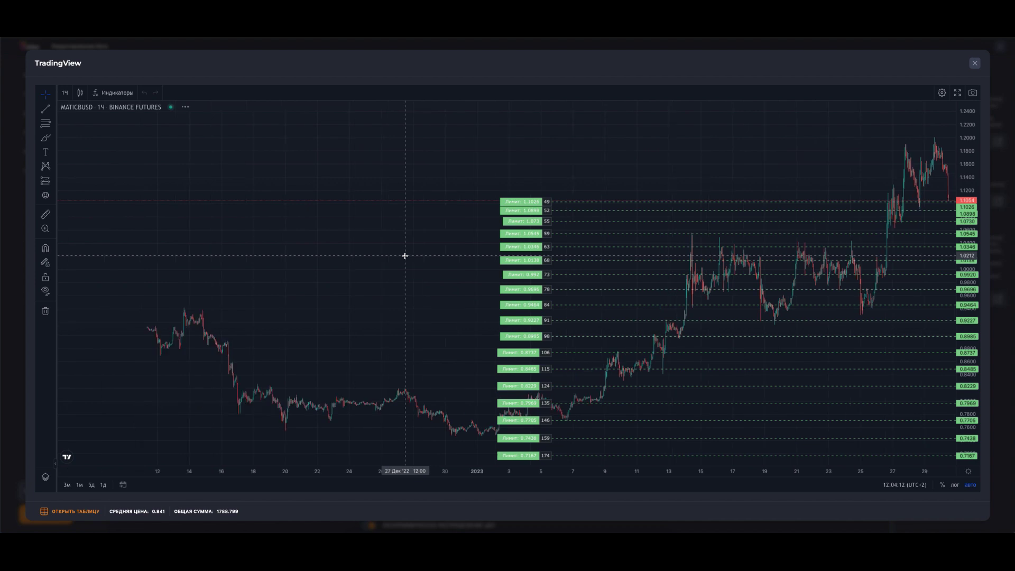
scroll(405, 256, down, 10)
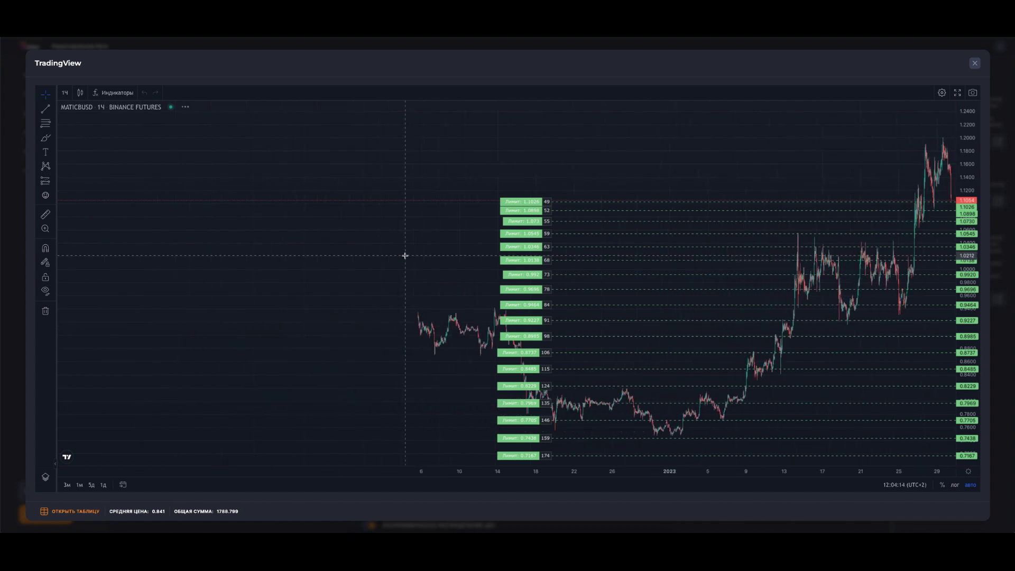
scroll(406, 256, down, 10)
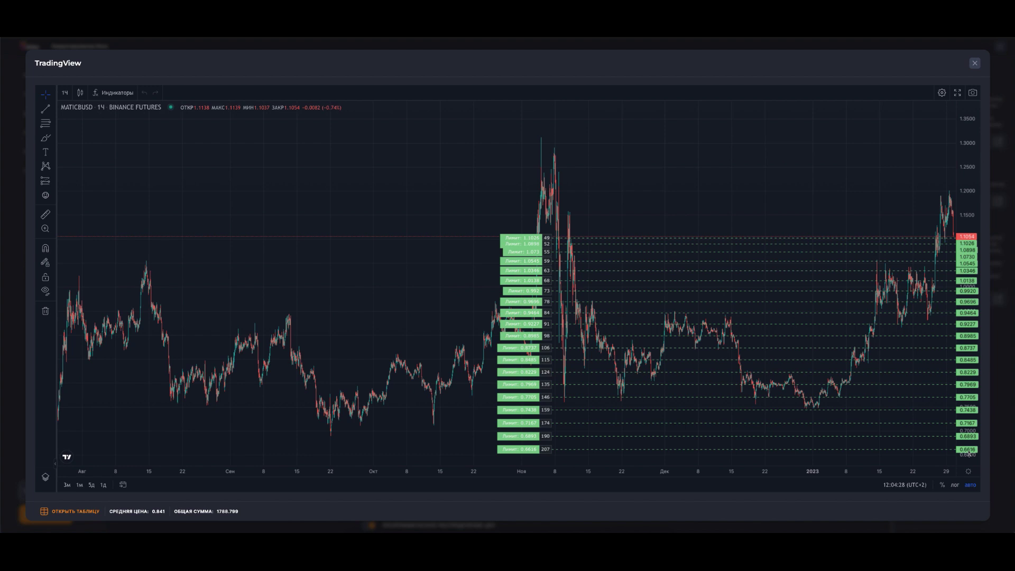
scroll(968, 454, left, 2)
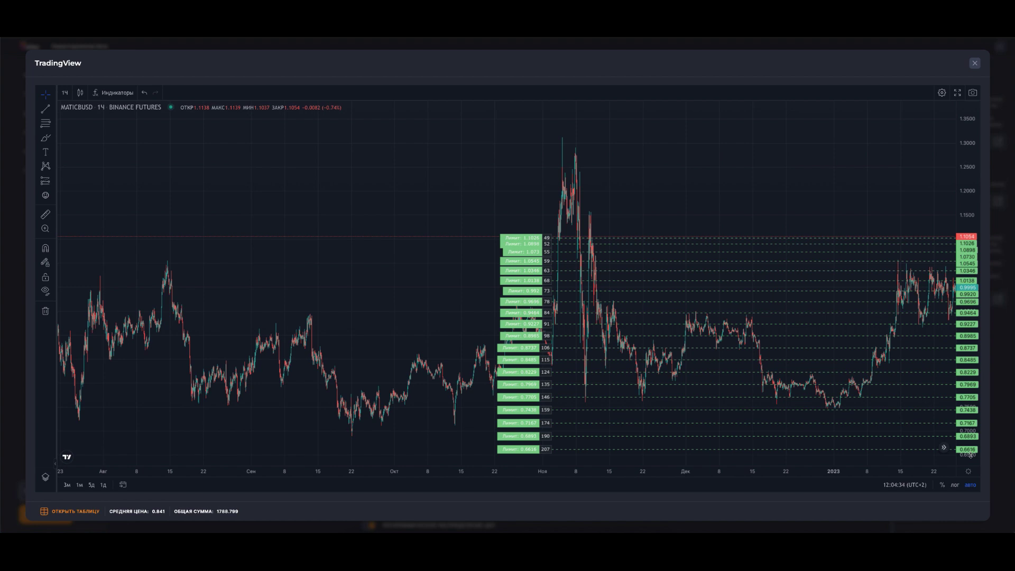
click(976, 64)
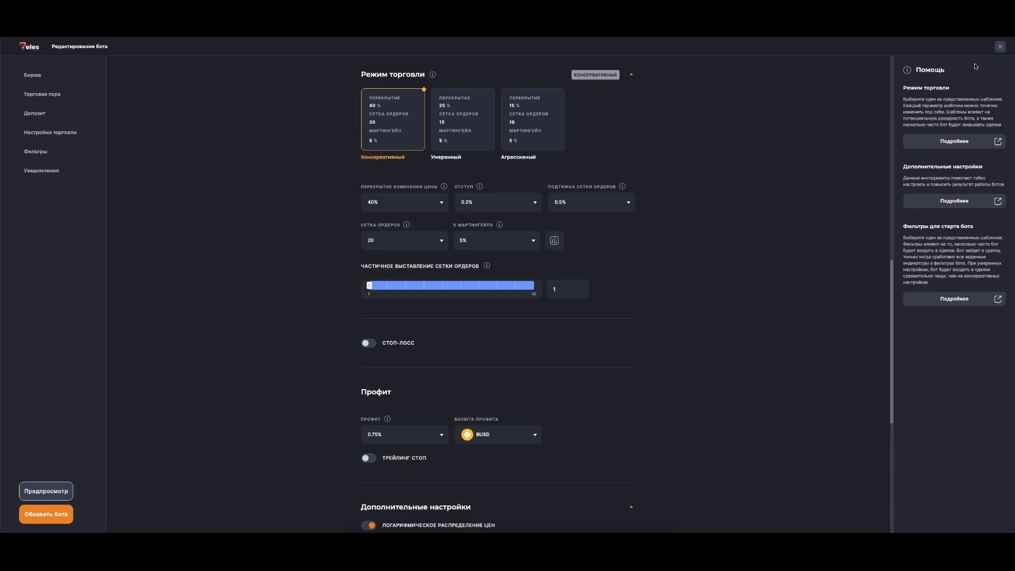
- Enable the bot's stop-loss to show its options and disable it again
scroll(242, 193, down, 2)
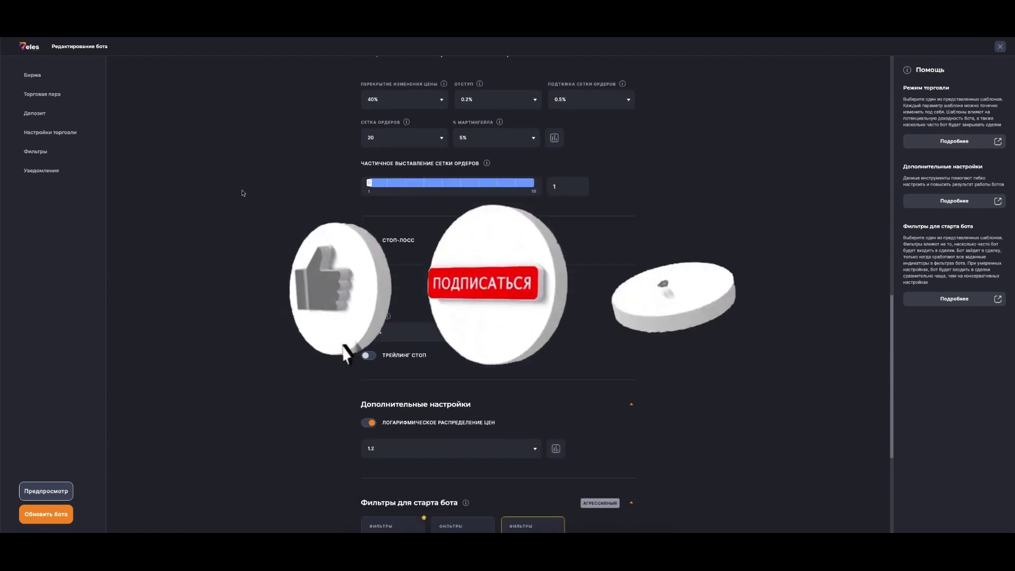
scroll(243, 193, down, 1)
click(373, 208)
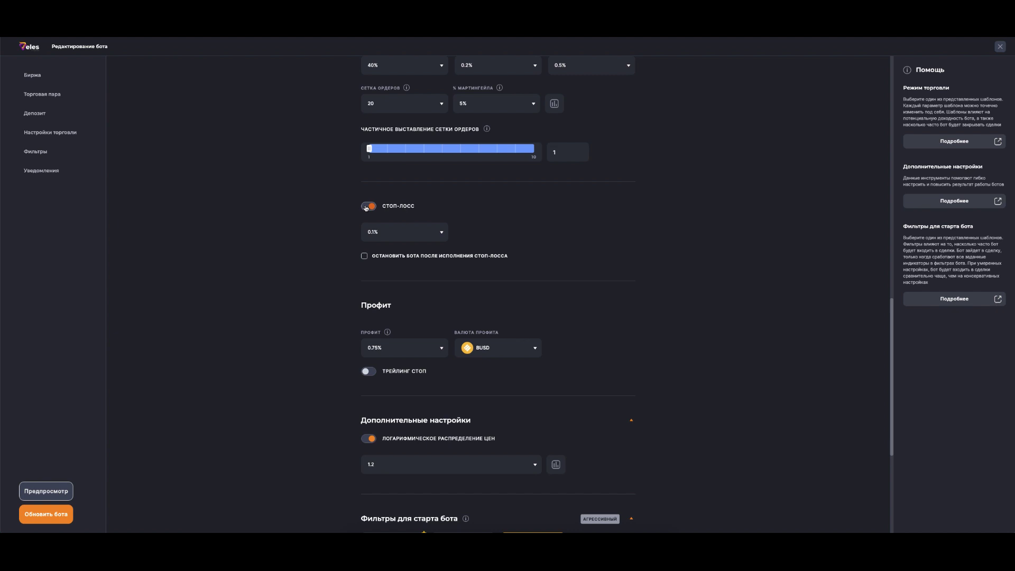
click(367, 207)
- Review the bot's profit, logarithmic price distribution and RSI start filter settings, and close the editor without updating the bot
scroll(261, 209, down, 1)
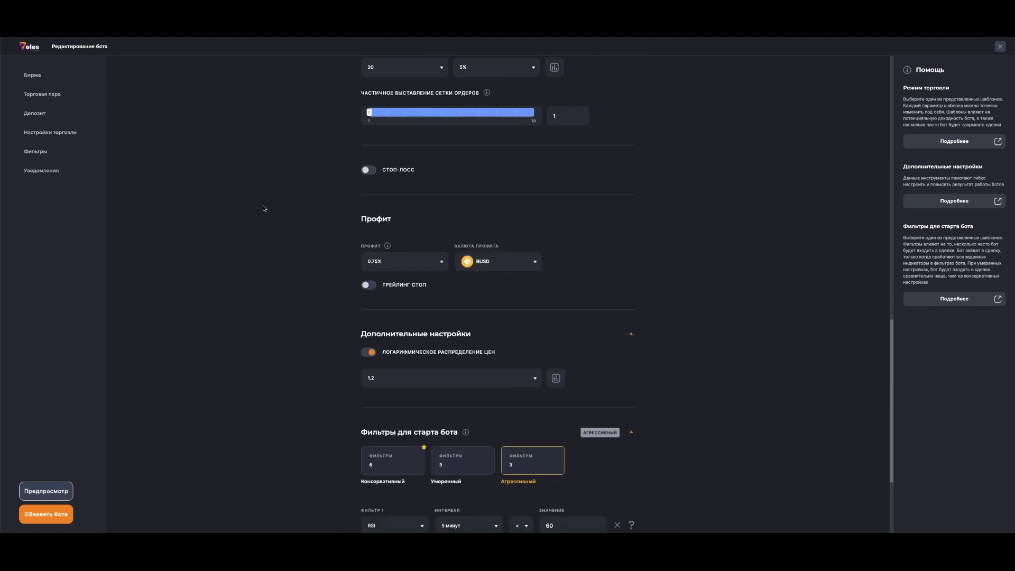
scroll(280, 185, up, 8)
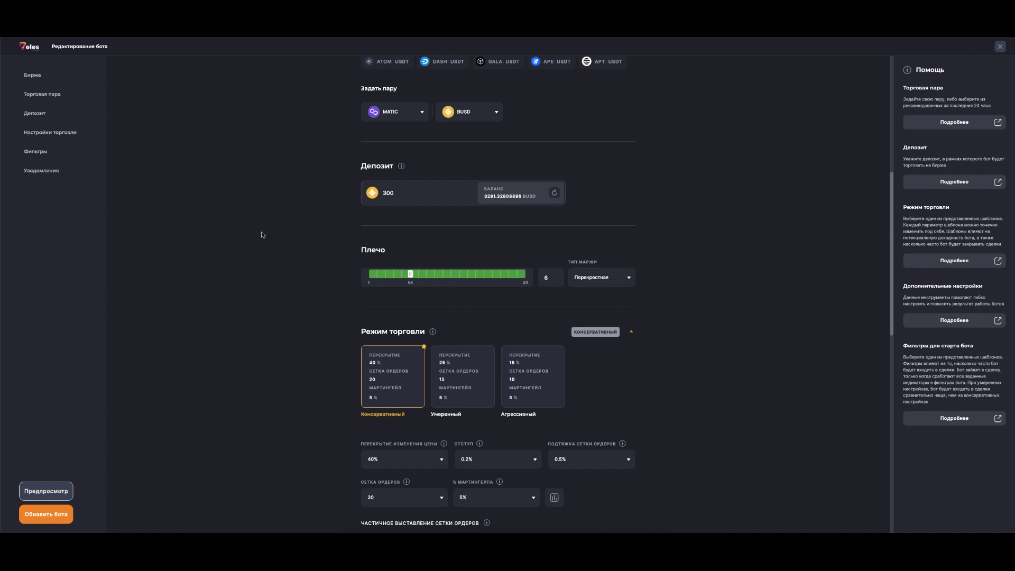
scroll(262, 235, down, 7)
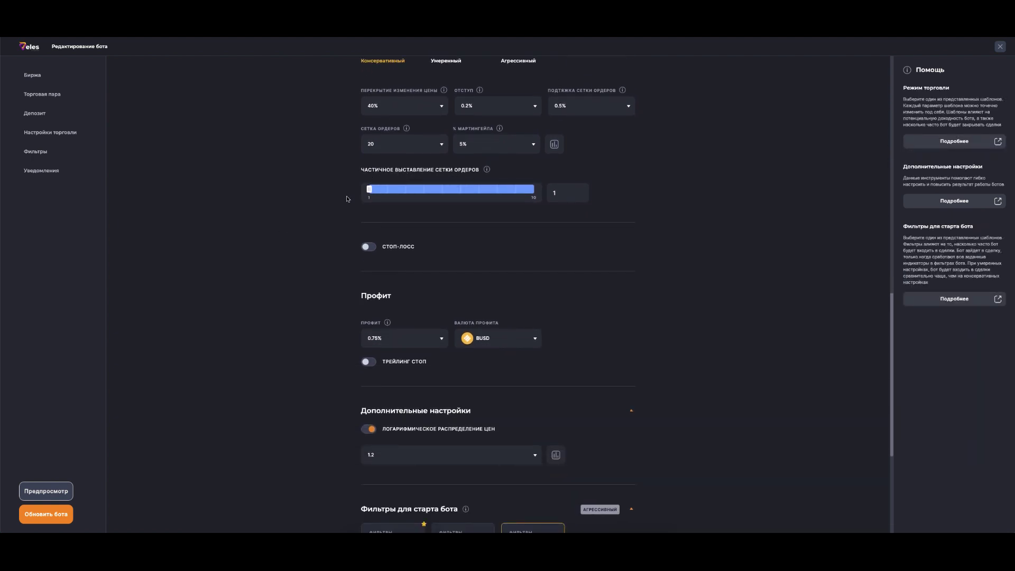
scroll(243, 213, down, 3)
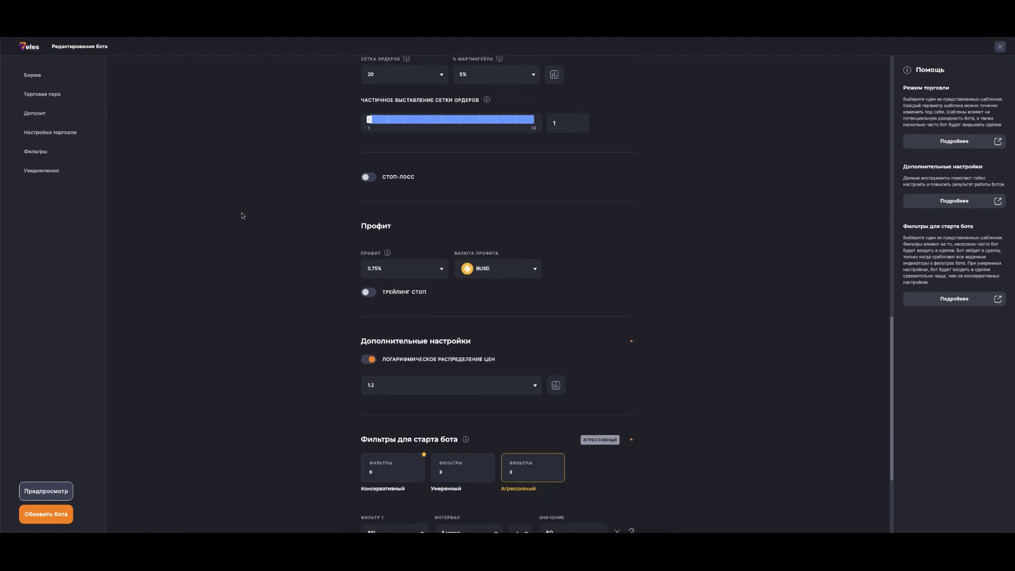
scroll(311, 227, down, 1)
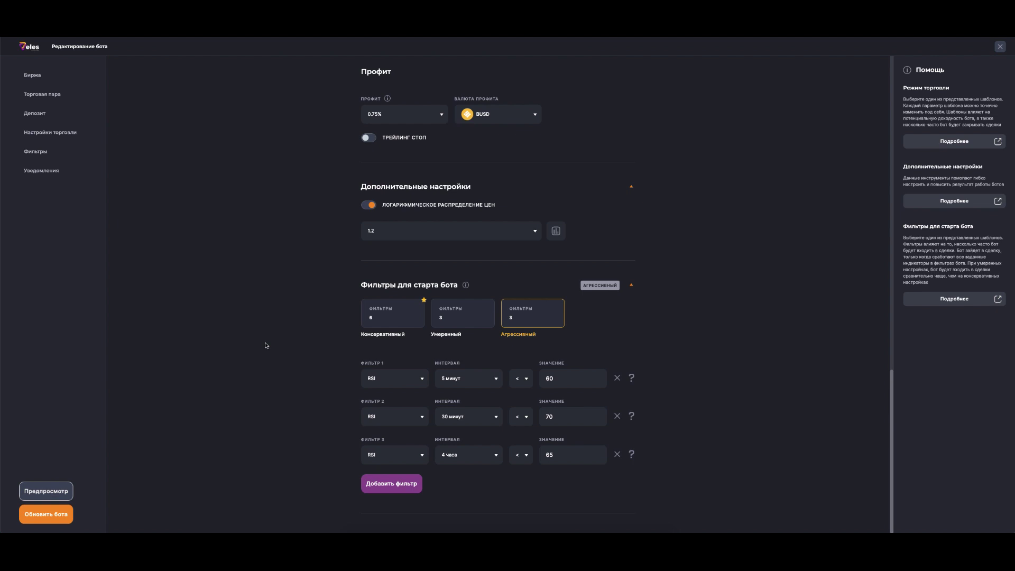
scroll(266, 345, up, 15)
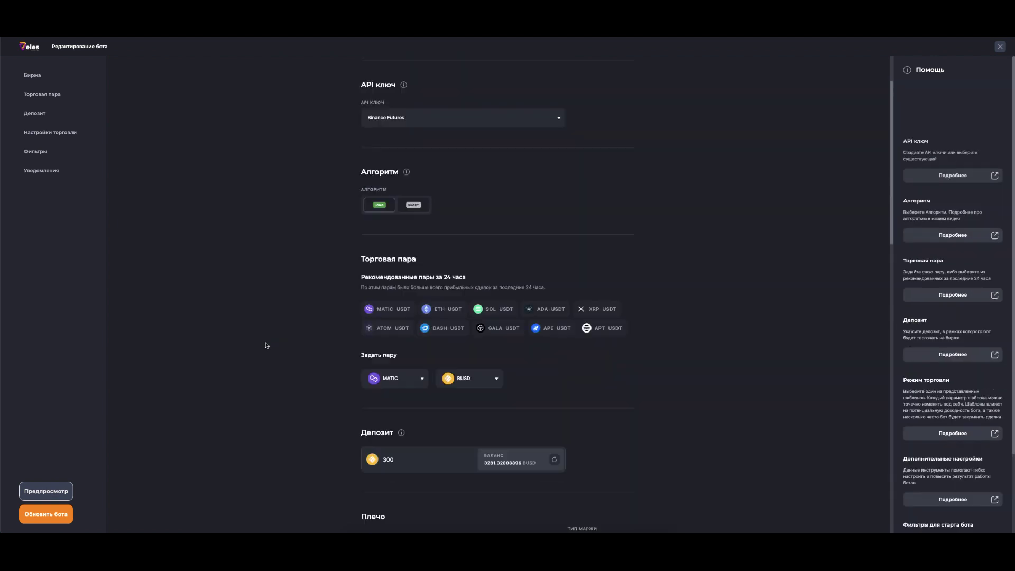
click(1001, 49)
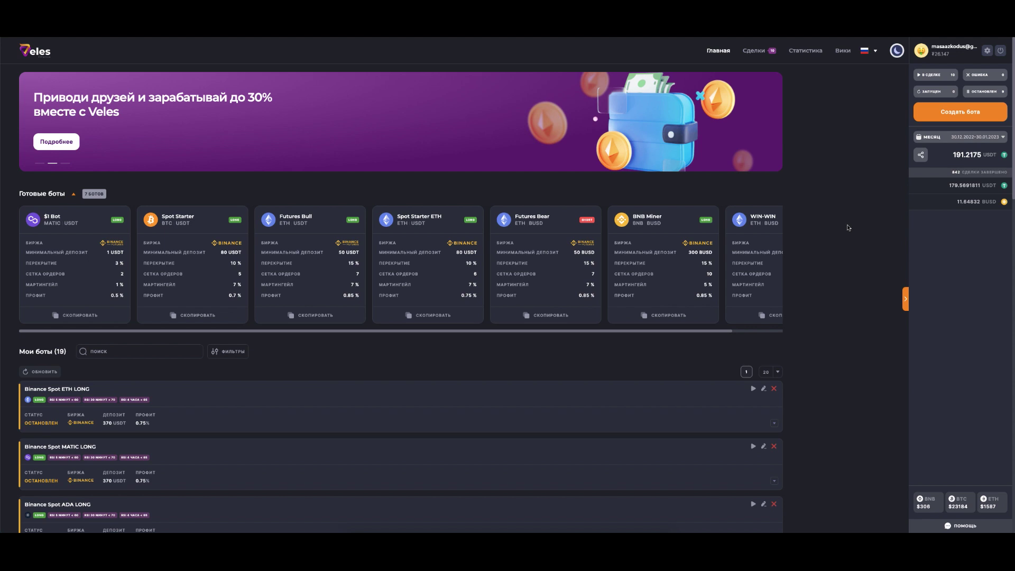
- Open the active deals list and review each futures bot's filled orders and P&L
click(755, 51)
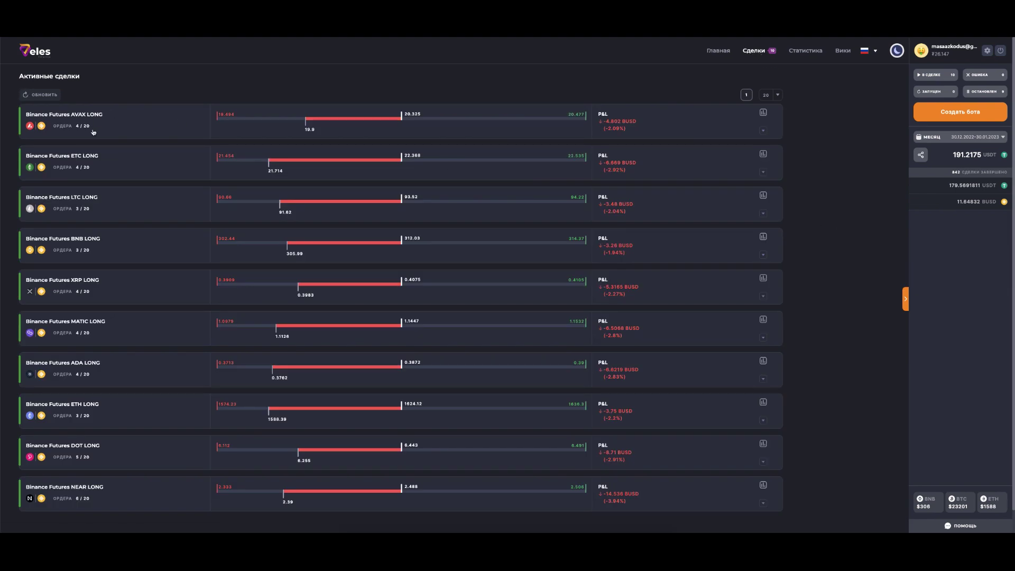
scroll(148, 271, down, 1)
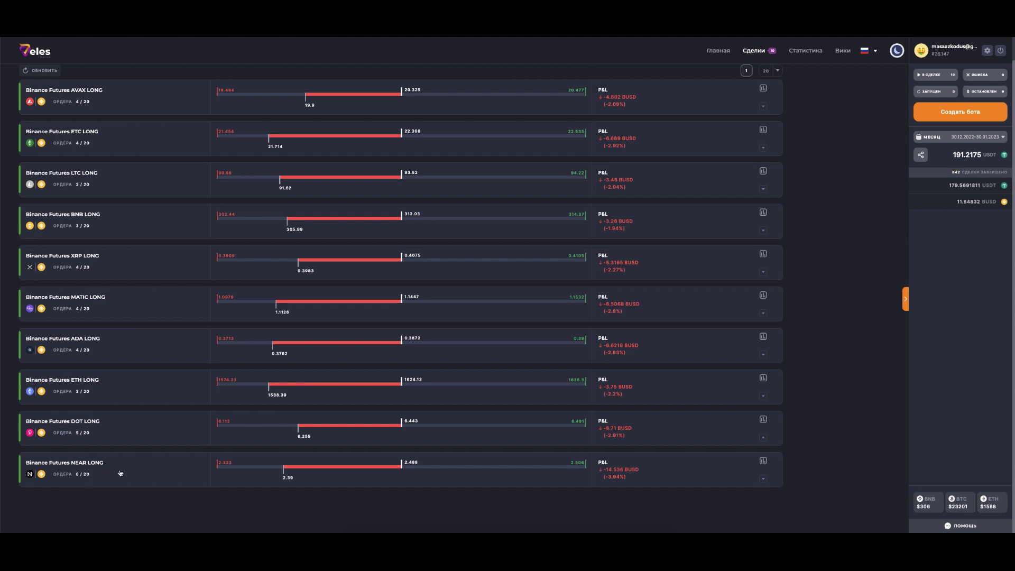
- Open the Binance Futures NEAR LONG deal, examine its order grid against several months of price history on the full-screen chart, and exit full screen
click(763, 461)
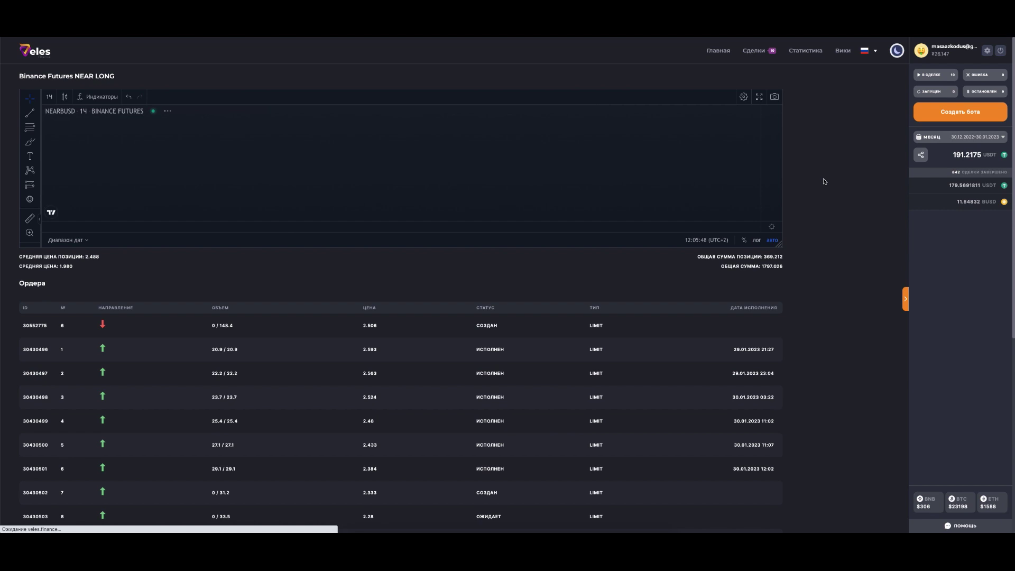
click(760, 96)
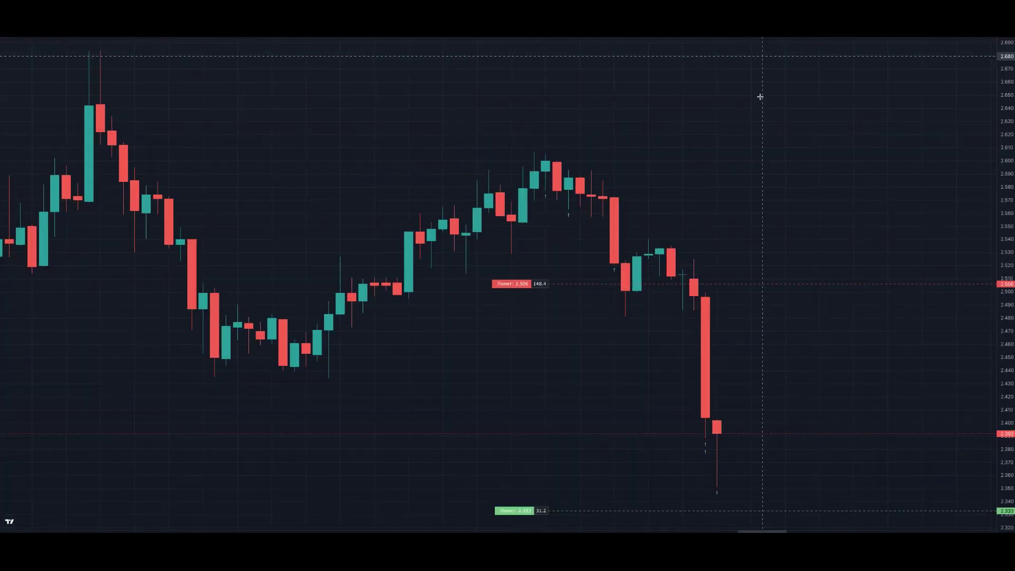
scroll(469, 256, down, 5)
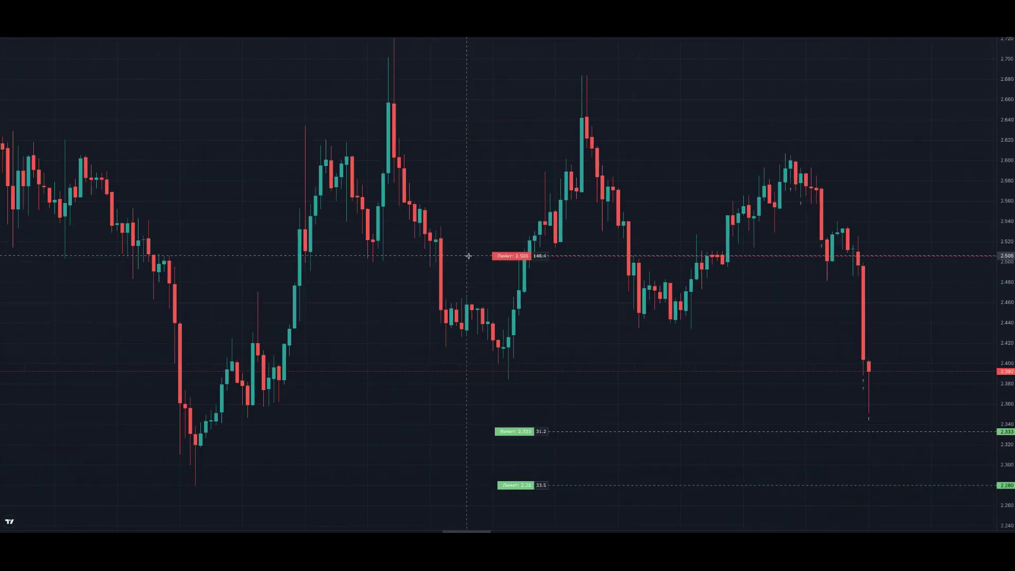
scroll(469, 256, down, 10)
scroll(468, 256, down, 5)
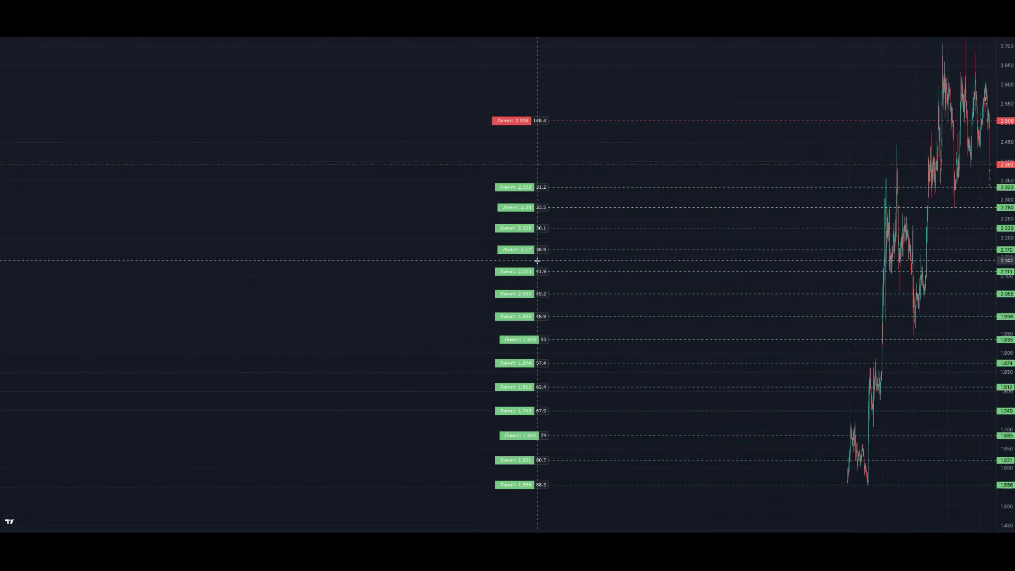
scroll(537, 261, down, 5)
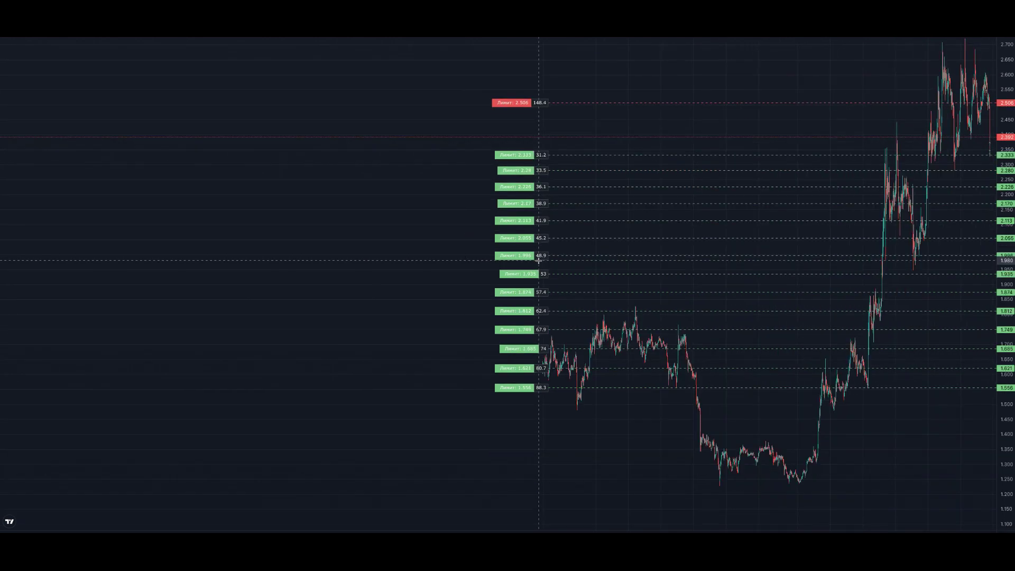
scroll(539, 260, right, 10)
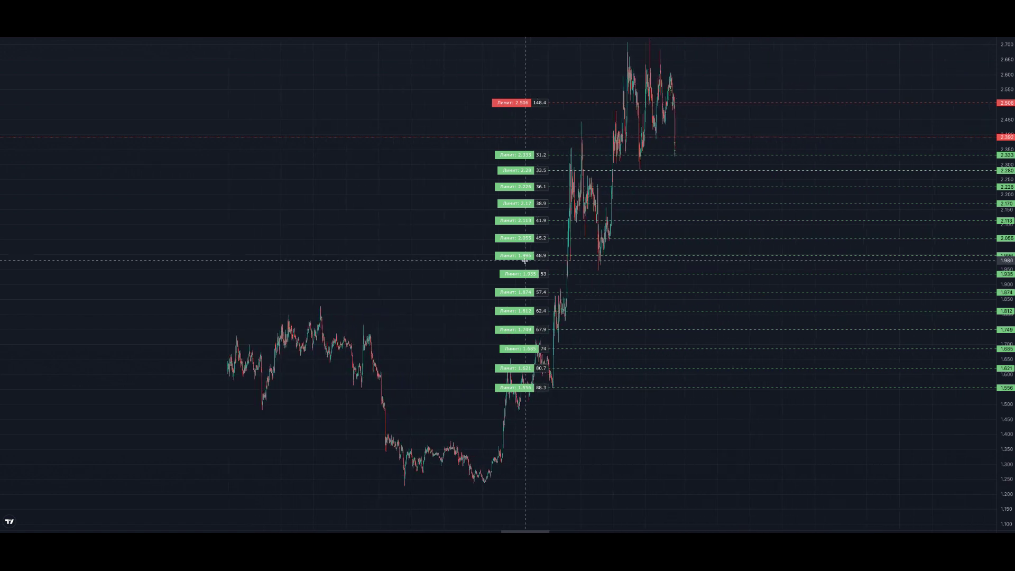
scroll(525, 260, left, 10)
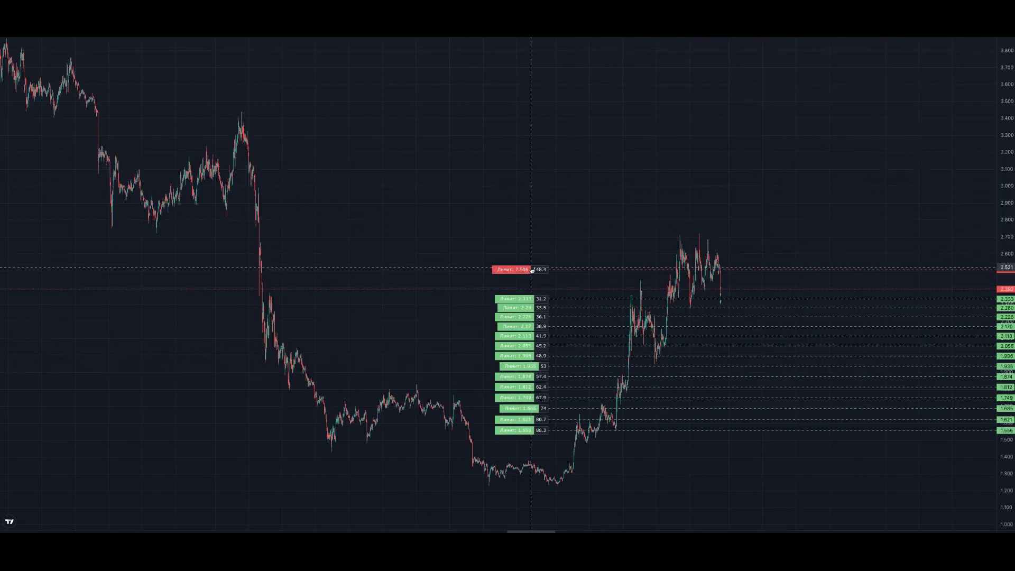
scroll(532, 269, left, 5)
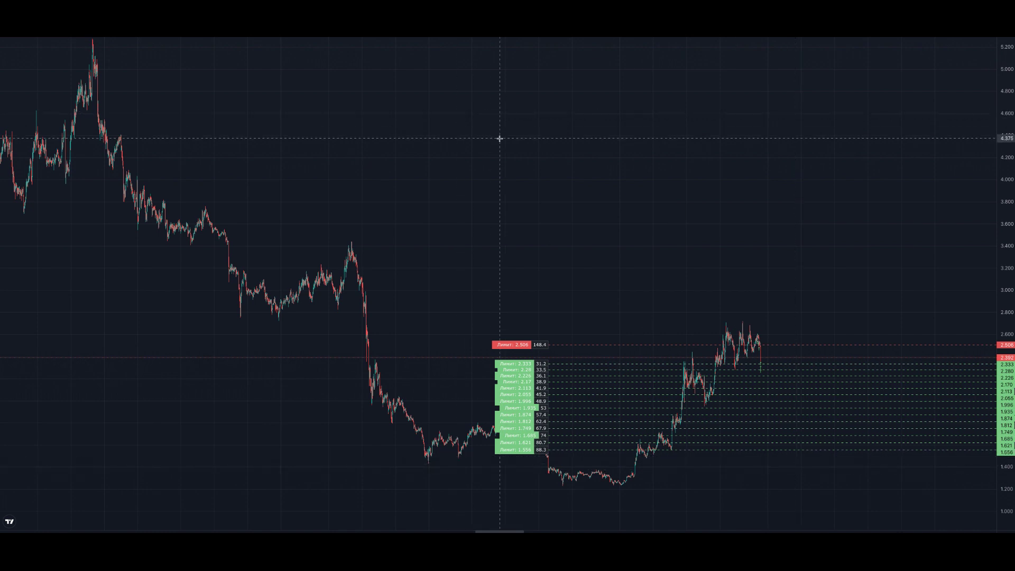
key(Escape)
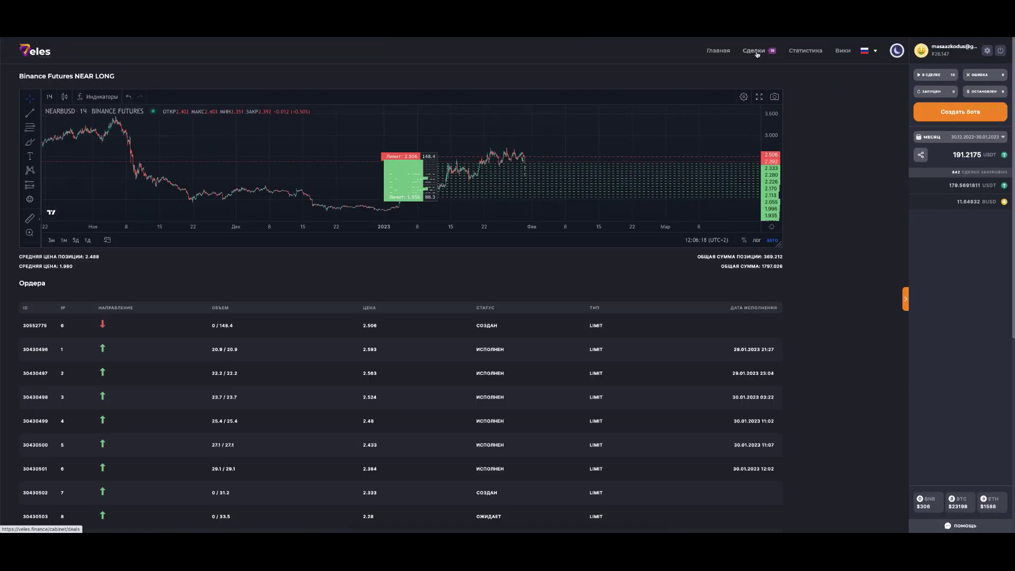
- Return to the main page and review the bot list down to the Binance Futures BNB LONG bot
click(720, 51)
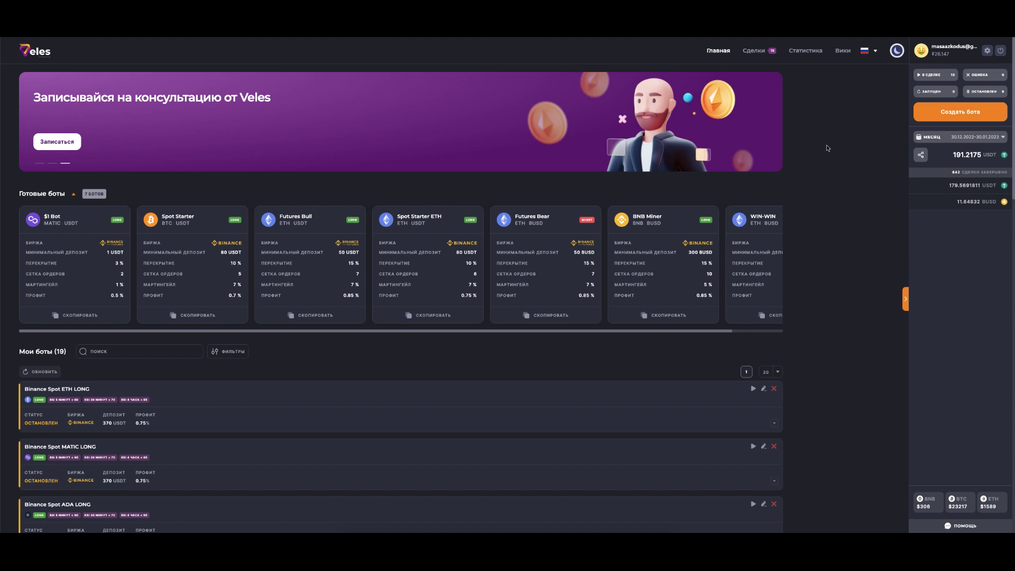
scroll(827, 148, down, 8)
scroll(827, 148, down, 10)
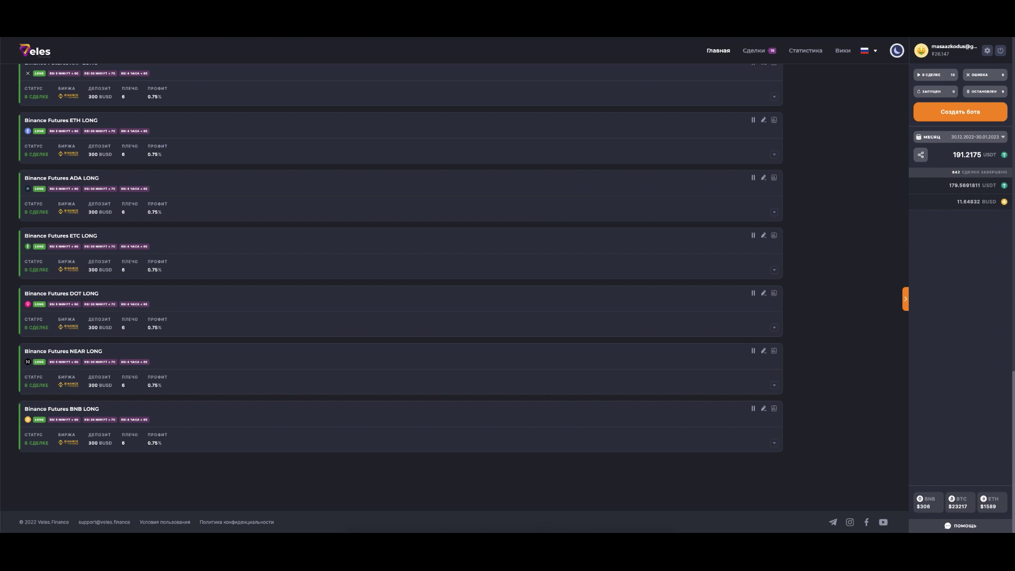
- Switch to Binance in a new browser tab, open its futures trading page, and view the DOTBUSD position's orders on the chart
key(ctrl+t)
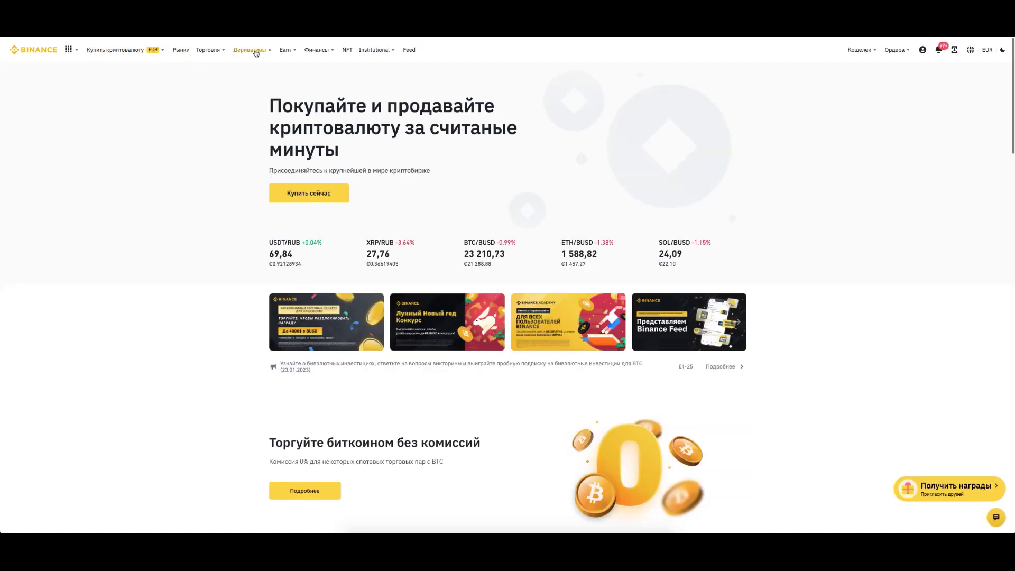
mouse_move(252, 53)
click(274, 81)
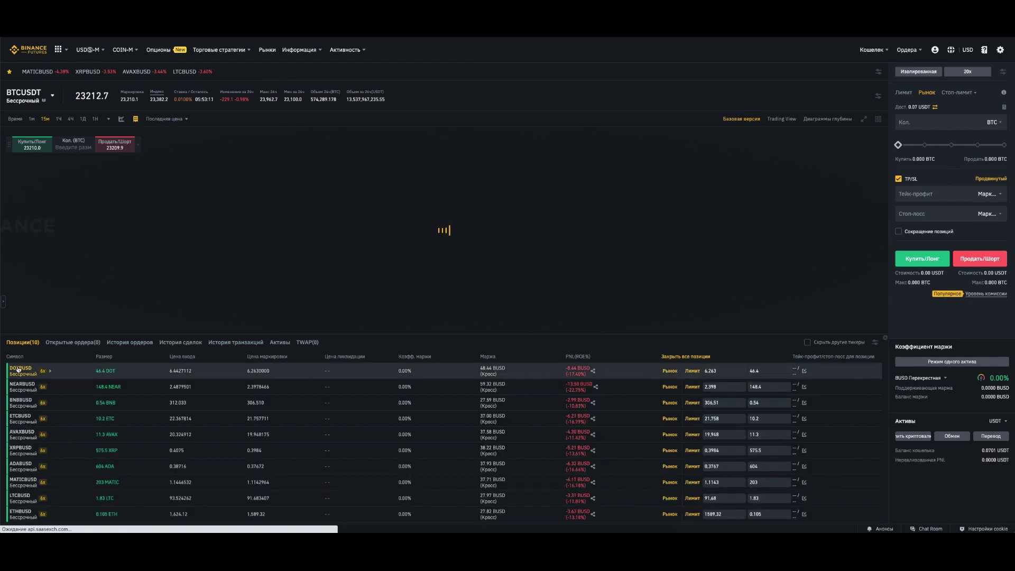
click(18, 370)
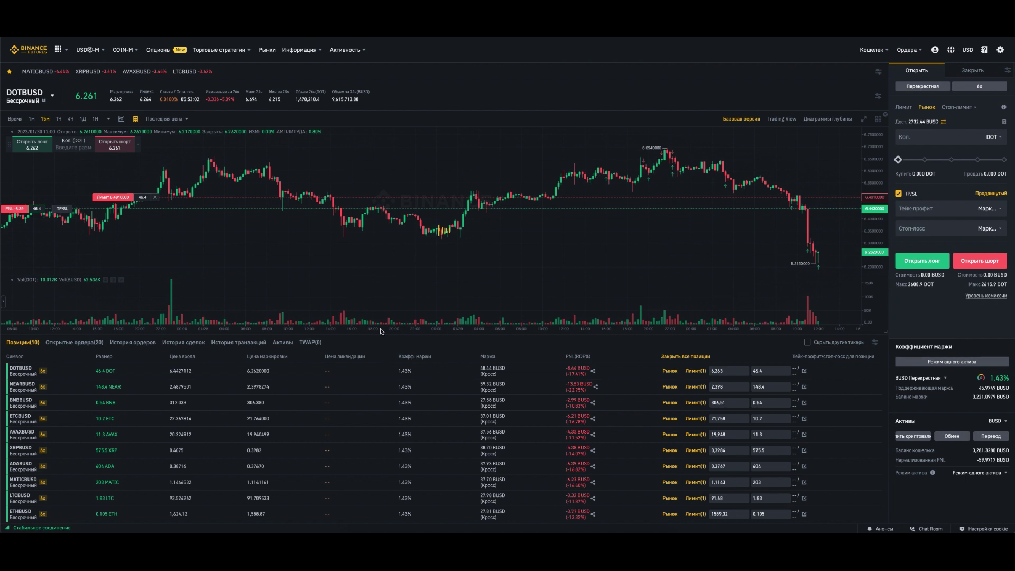
scroll(421, 234, down, 3)
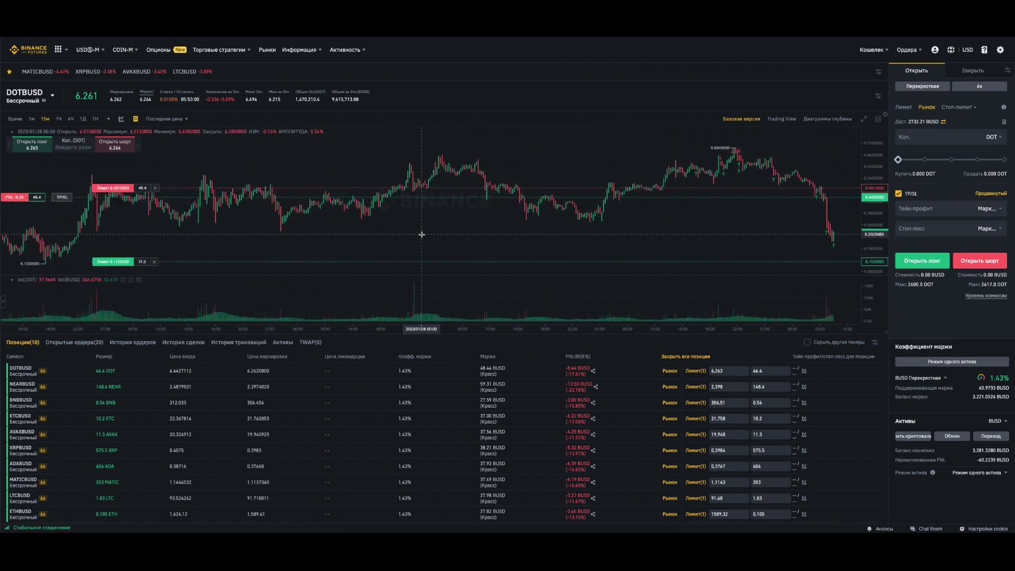